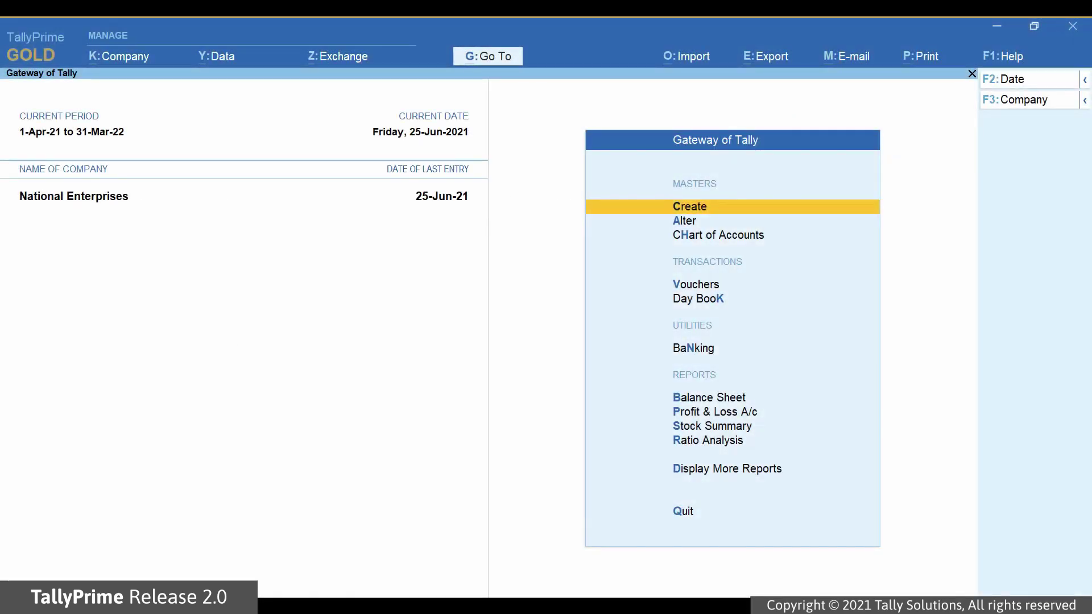
Open the Kamal Traders ledger in Ledger Alteration through Go To > Alter Master > Ledger.
key("alt+g")
key("Up")
key("Up")
key("Up")
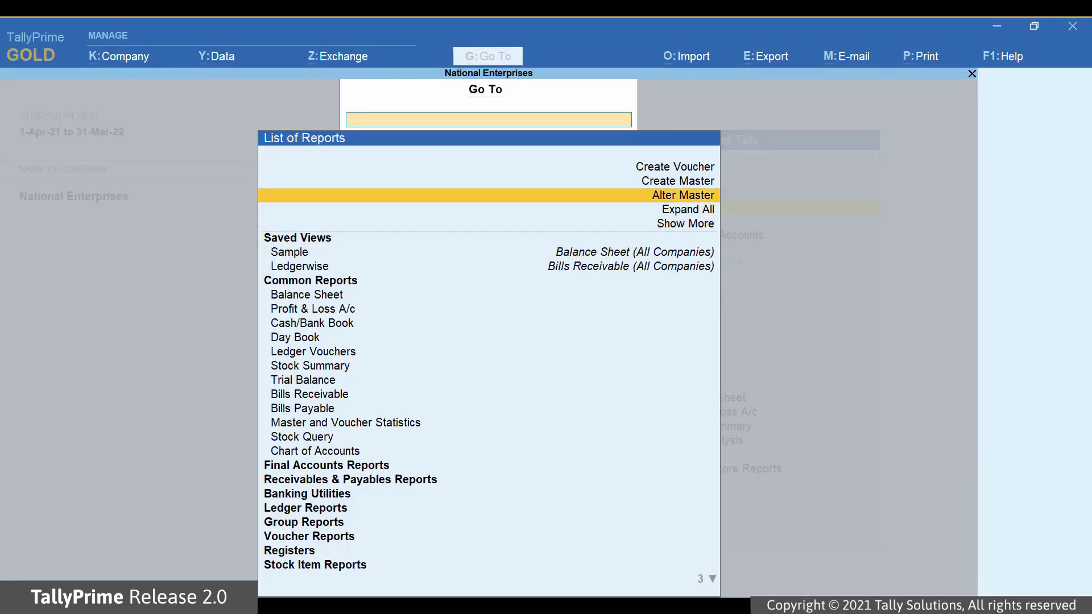
key("Return")
key("Down")
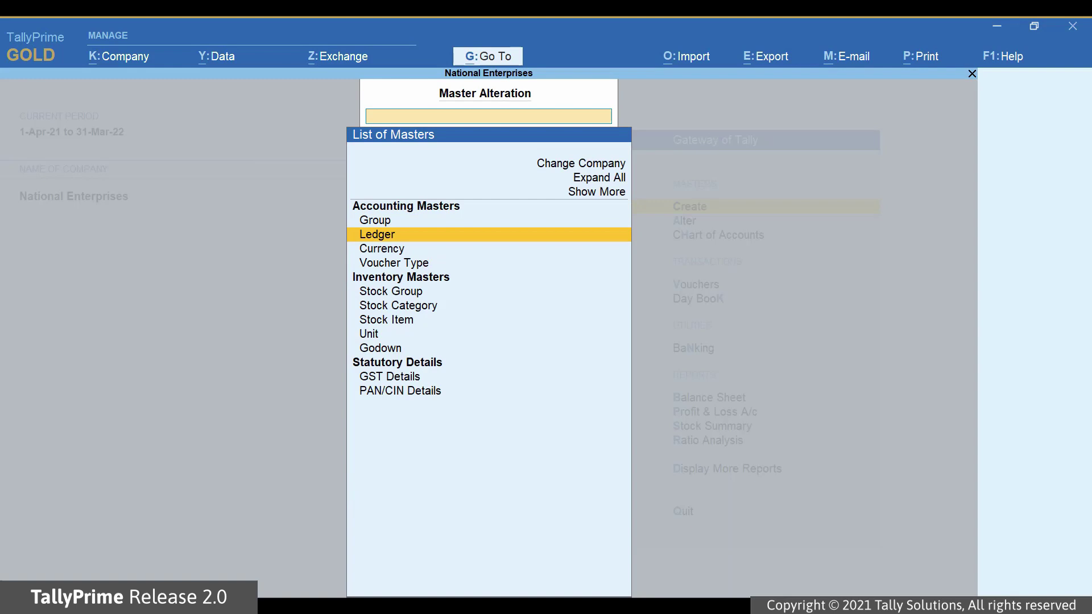
key("Return")
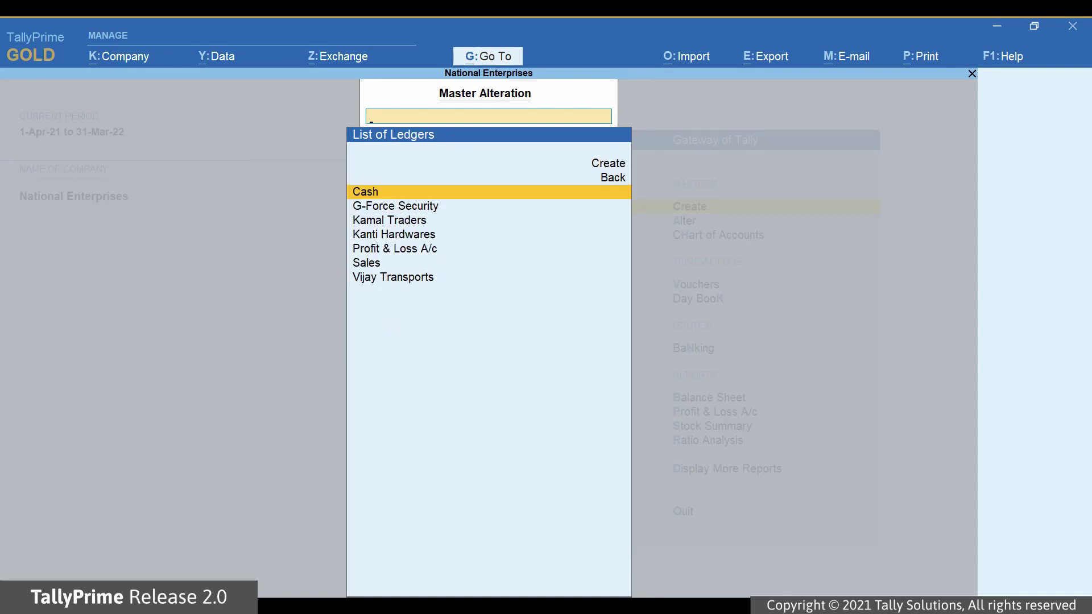
key("Down")
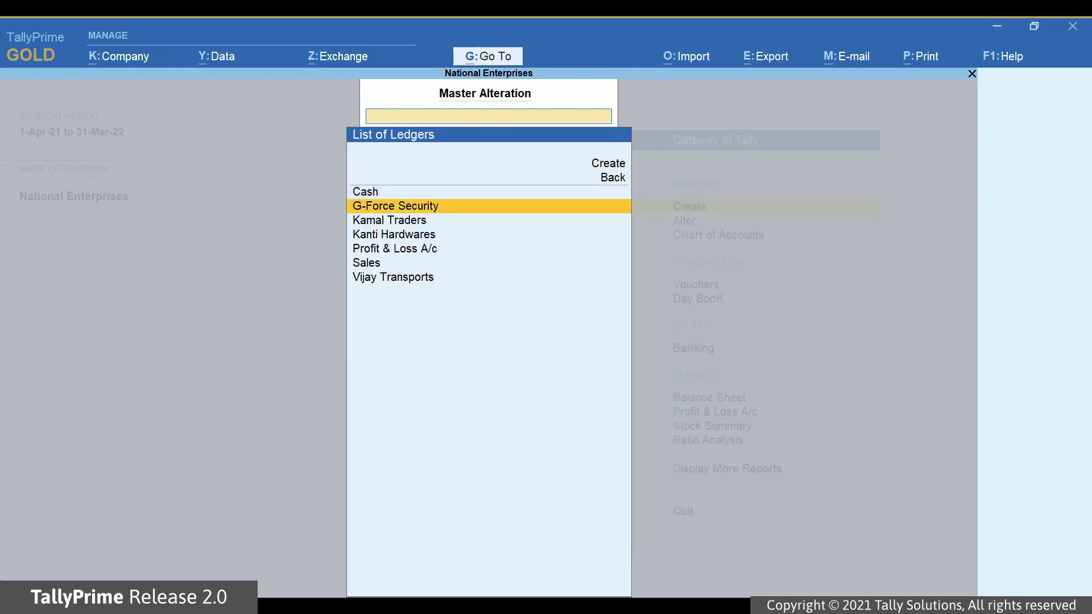
key("Down")
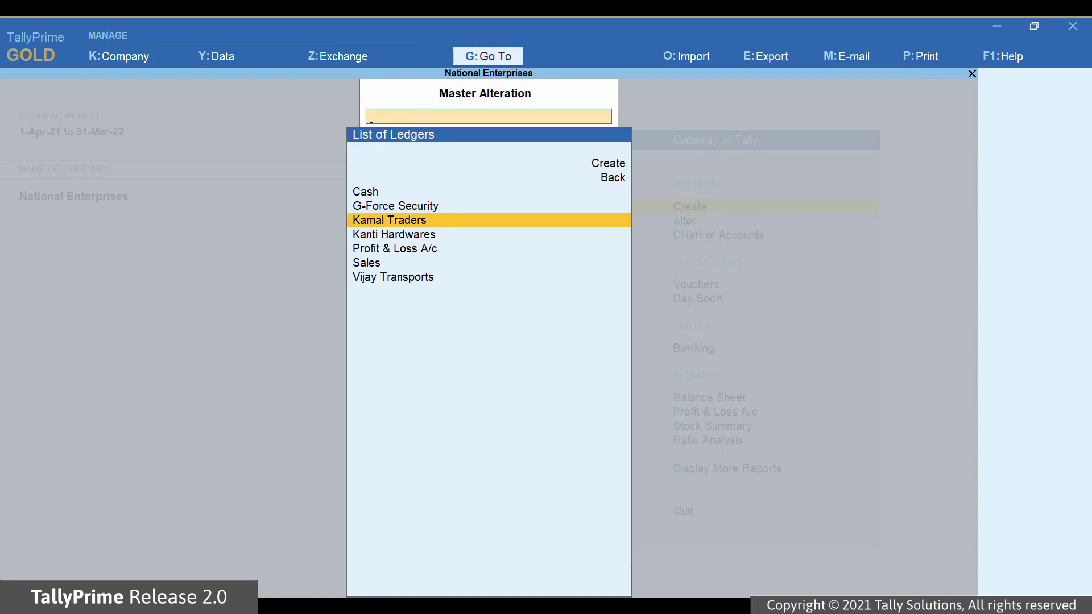
key("Return")
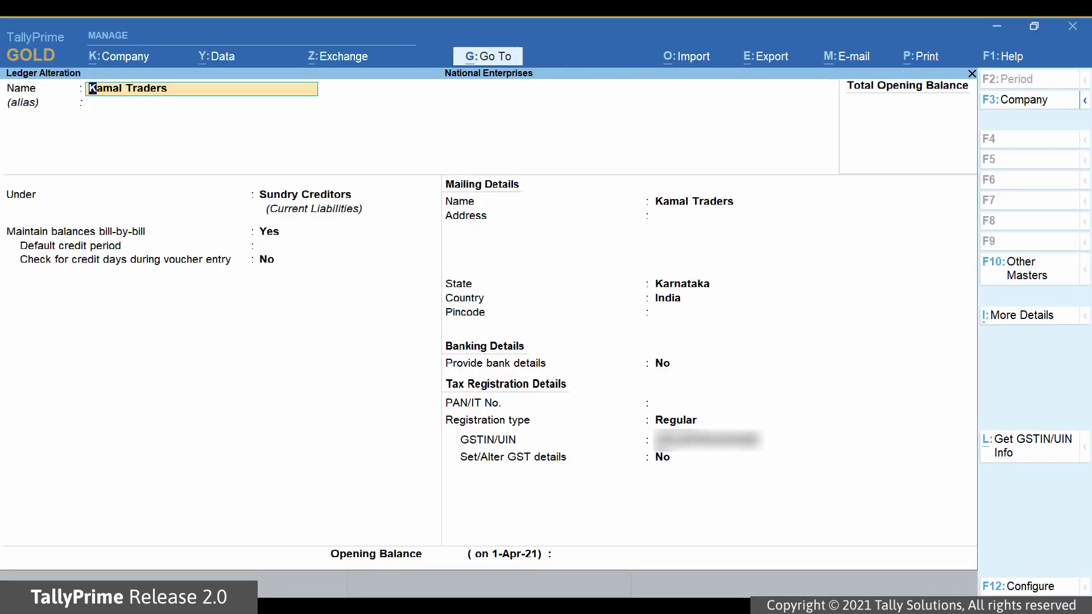
Fetch Kamal Traders' GSTIN info online after signing in with the e-Way Bill username and password.
left_click(1040, 464)
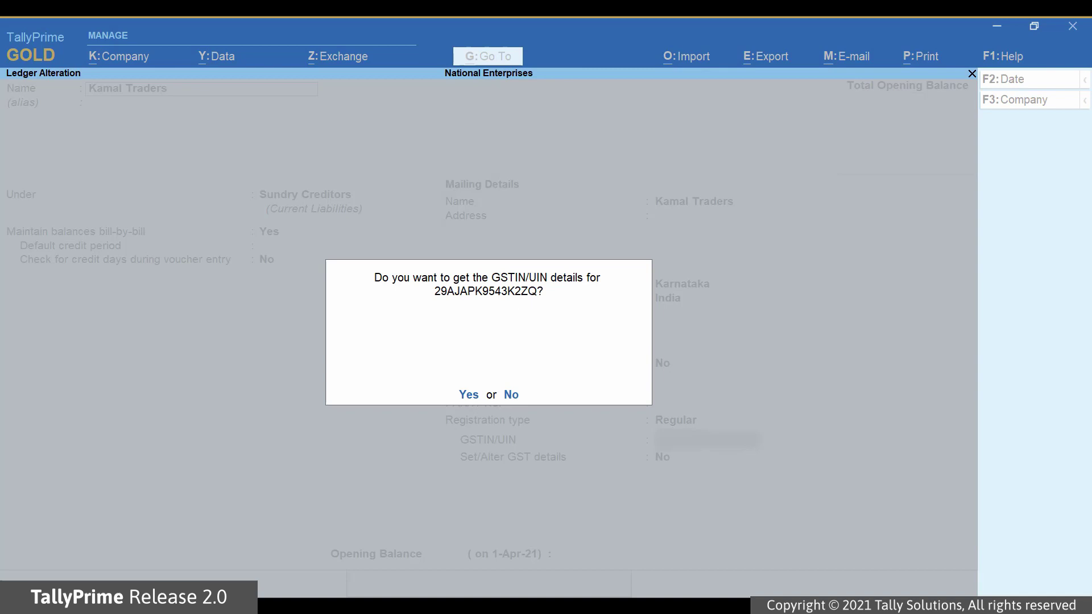
key("y")
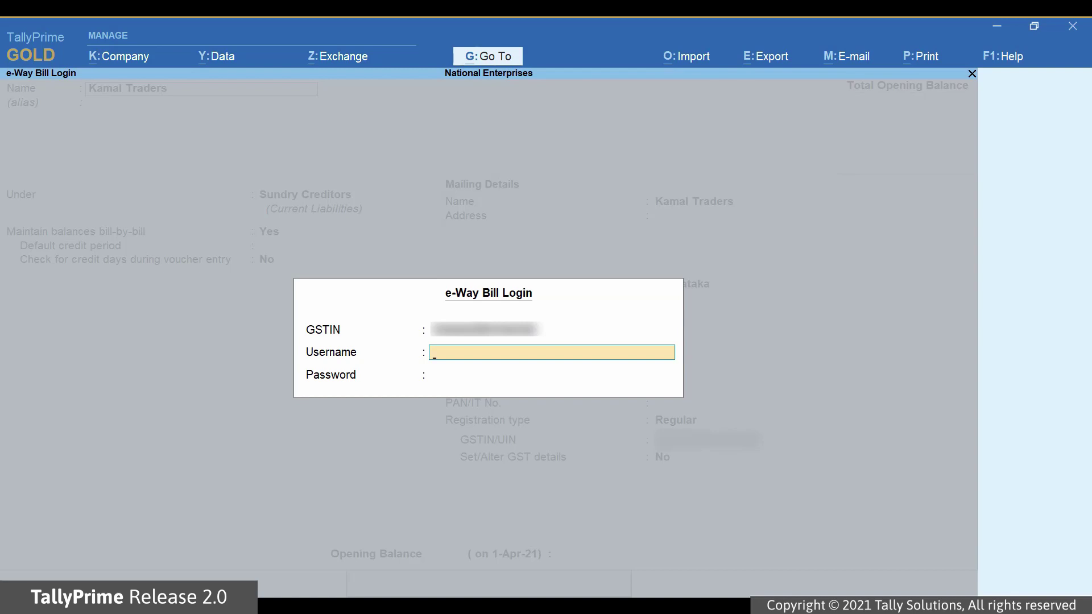
type("[blurred username]")
key("Return")
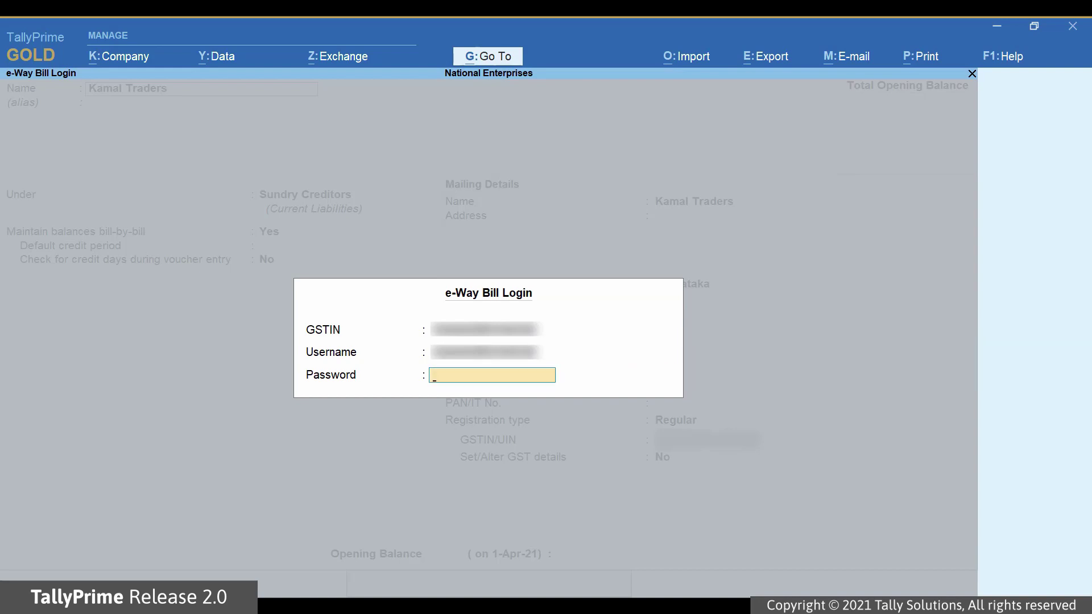
type("********")
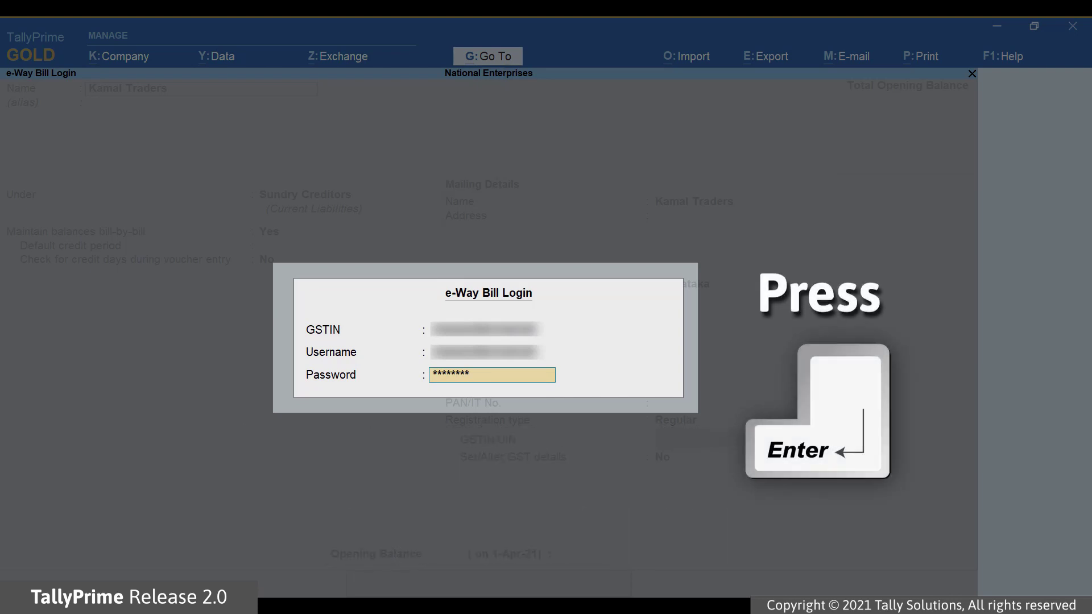
key("Return")
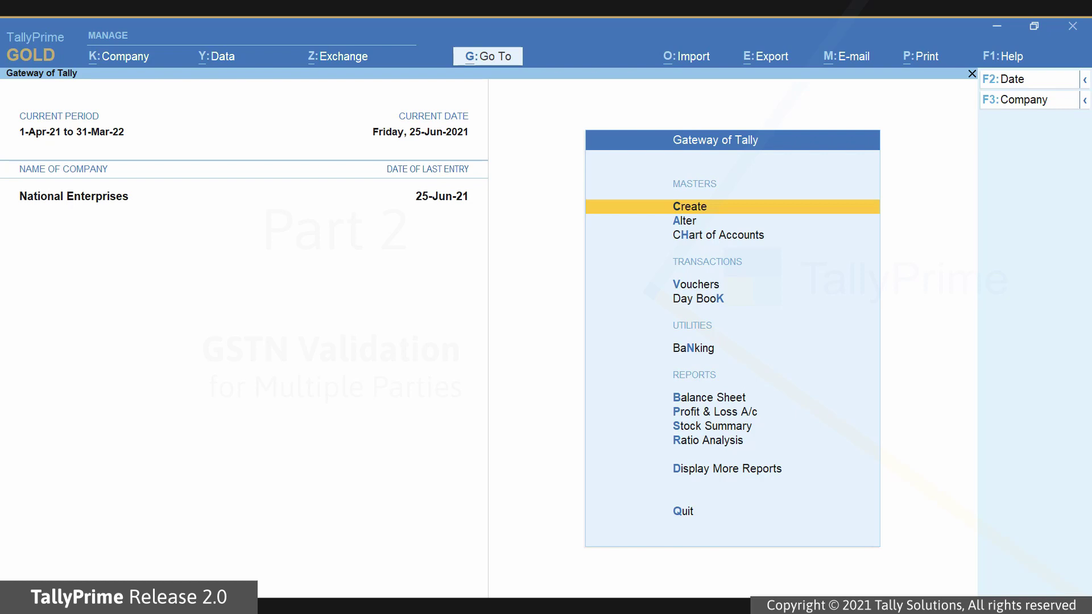
Open Update Party GSTIN via Go To and select Sundry Creditors as the group.
key("alt+g")
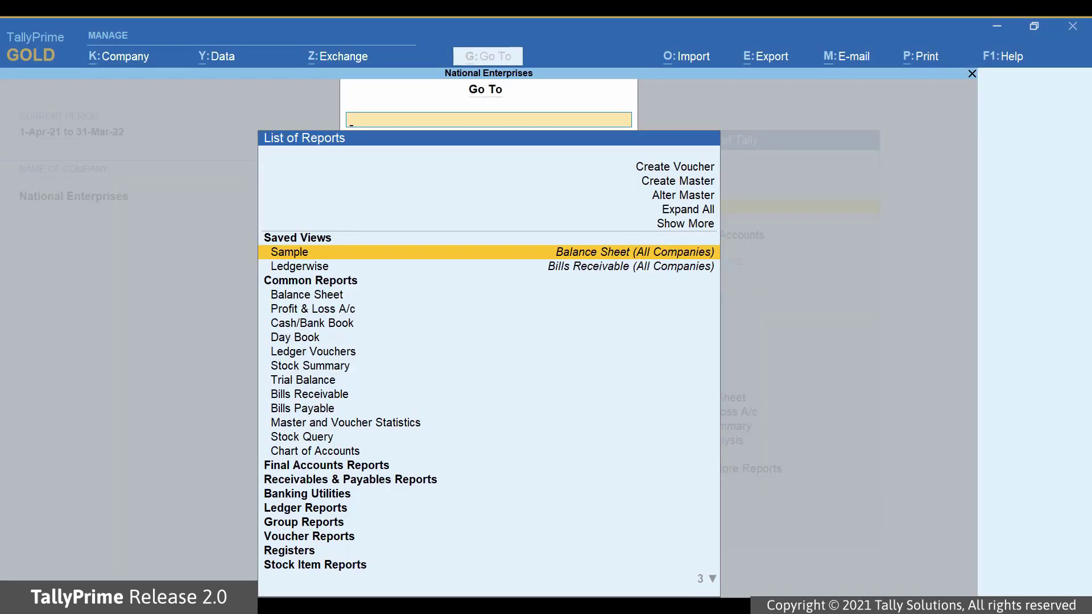
type("Update")
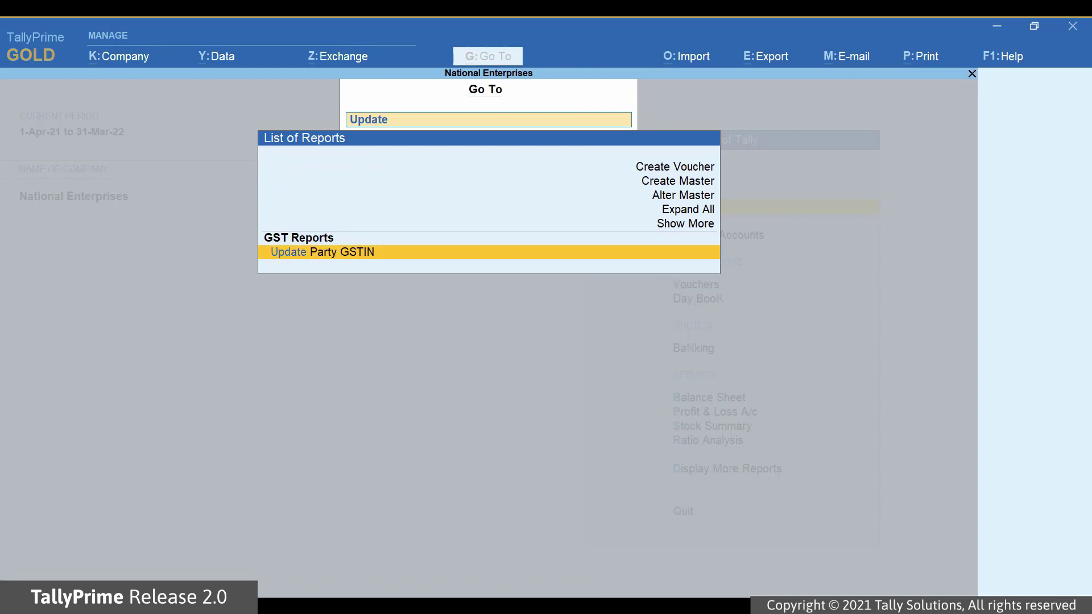
key("Return")
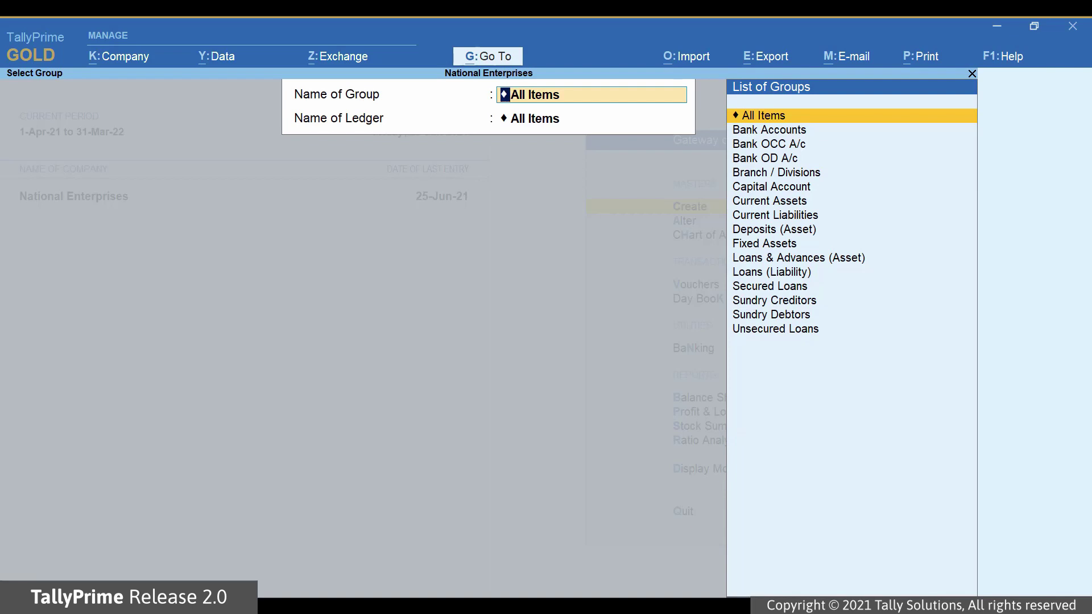
key("Down")
key("Down")
key("Down")
key("Down")
key("Down")
key("Down")
key("Down")
key("Down")
key("Down")
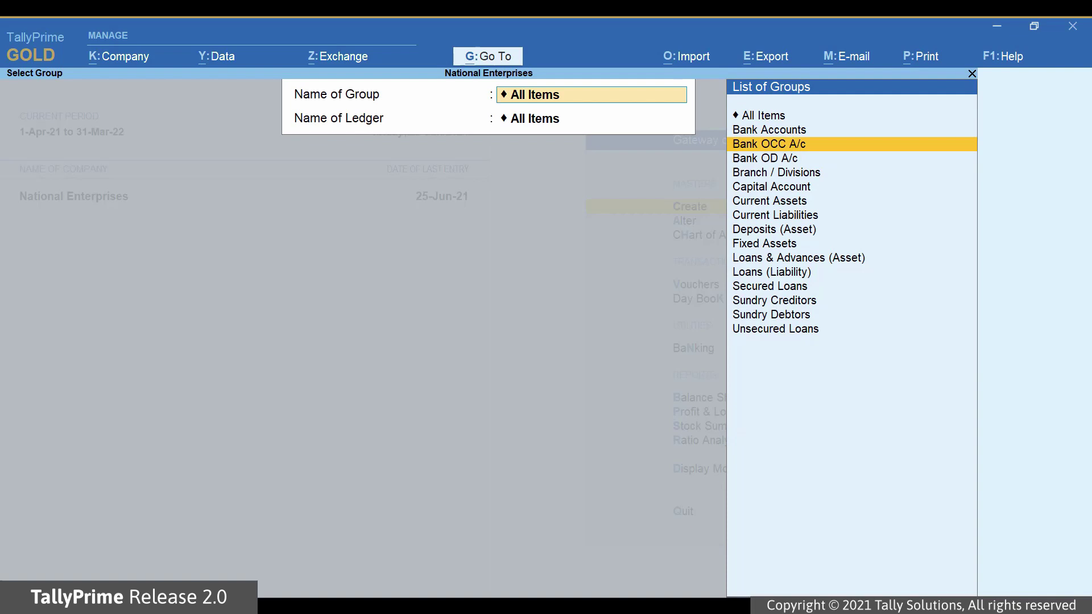
key("Down")
key("Down")
key("Down")
key("Down")
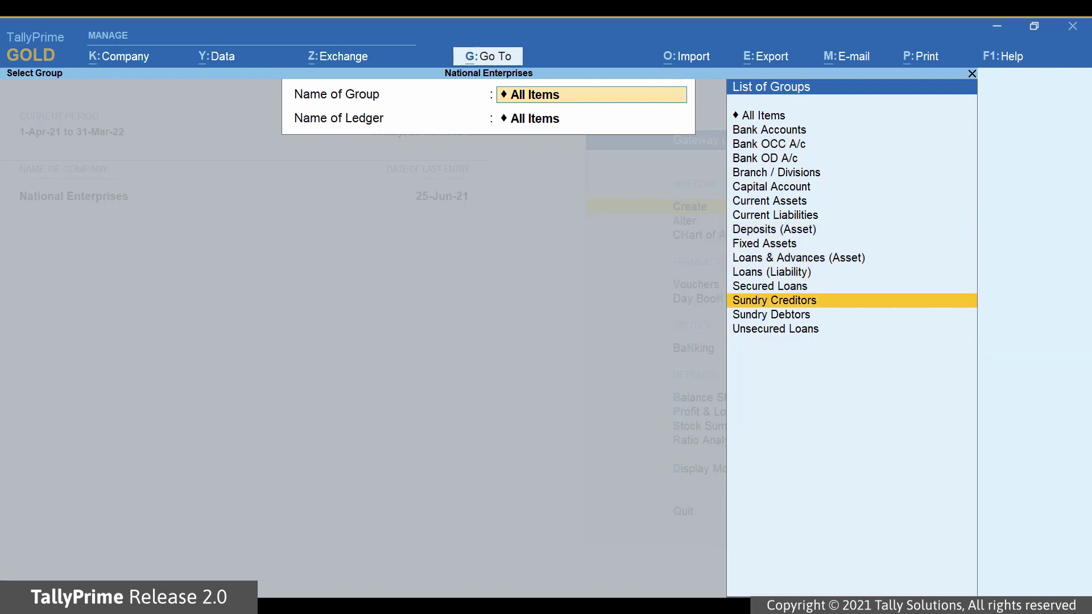
key("Return")
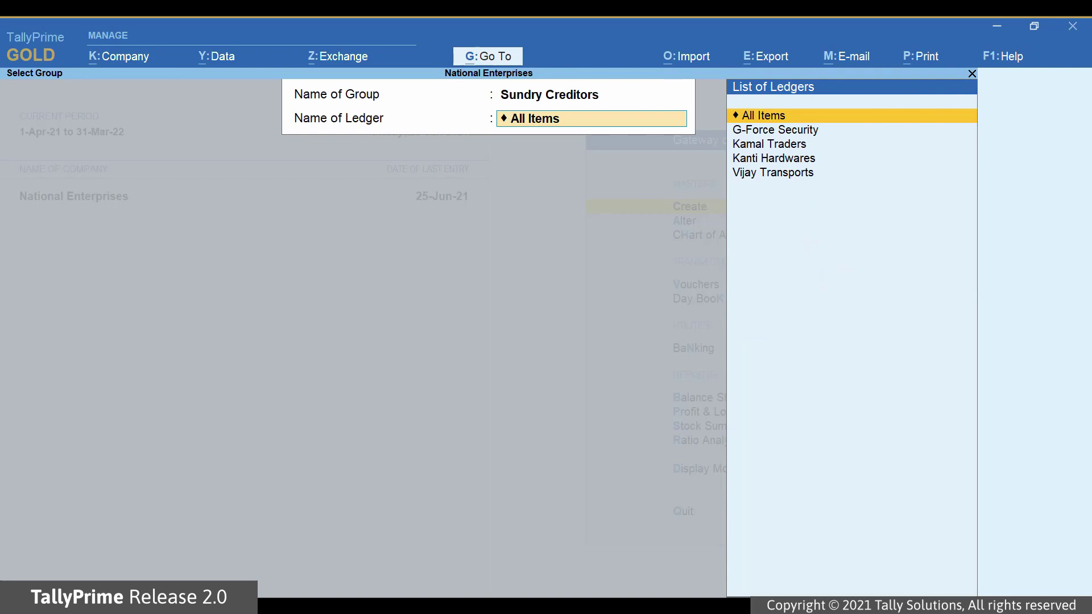
Fetch GSTIN/UIN info for all GSTINs of the four Sundry Creditors parties, and confirm.
key("Return")
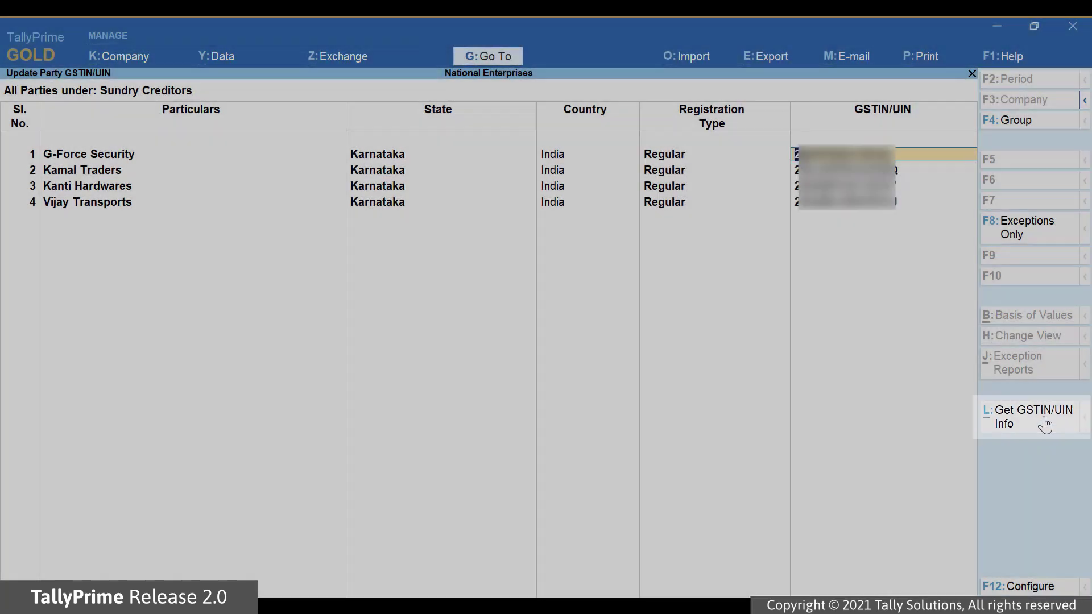
left_click(1045, 424)
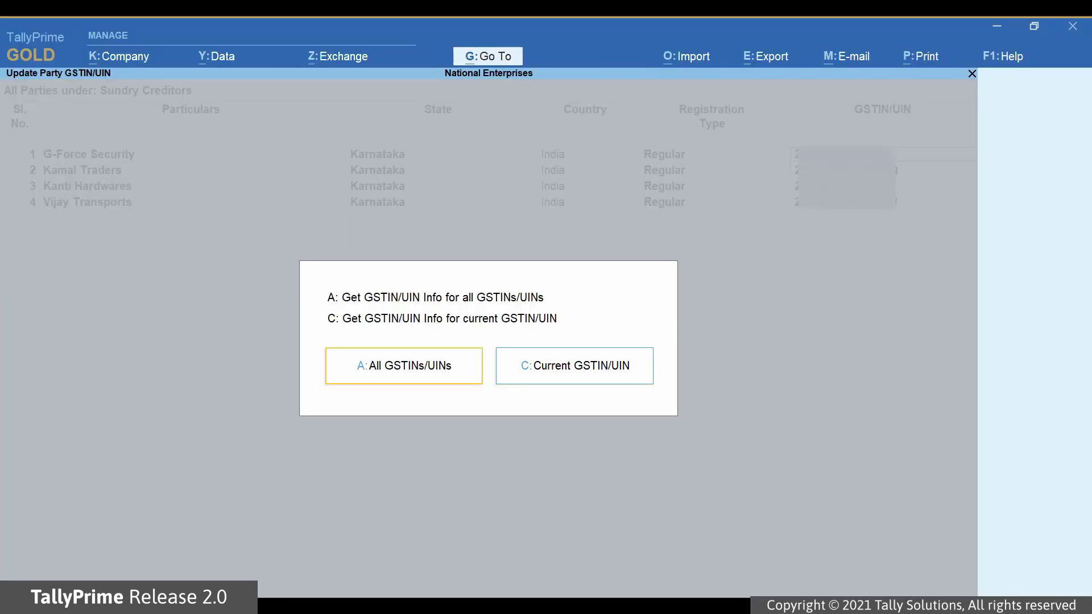
key("Right")
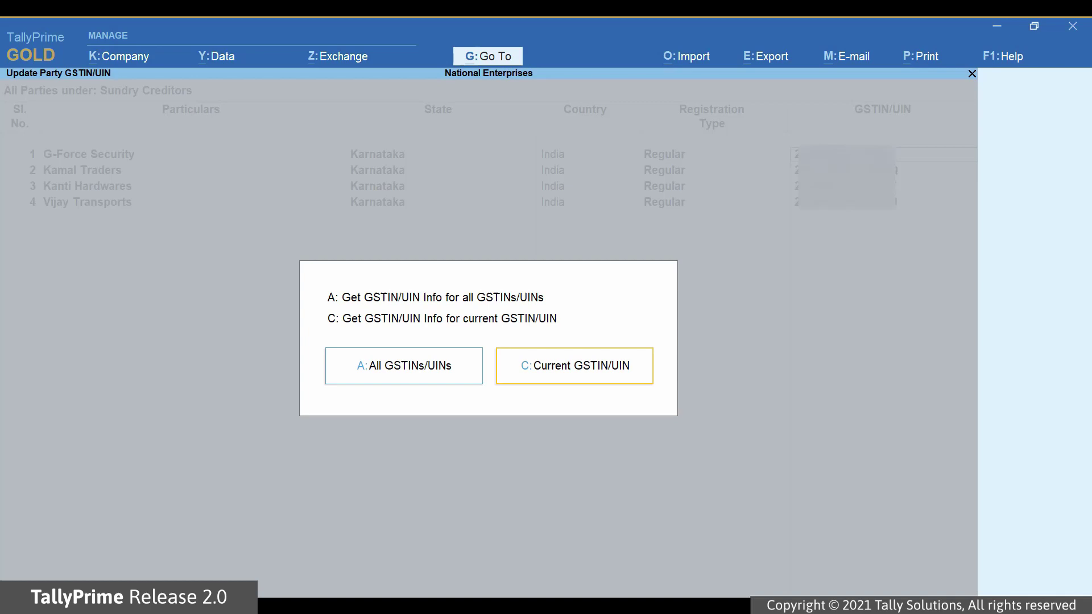
key("Left")
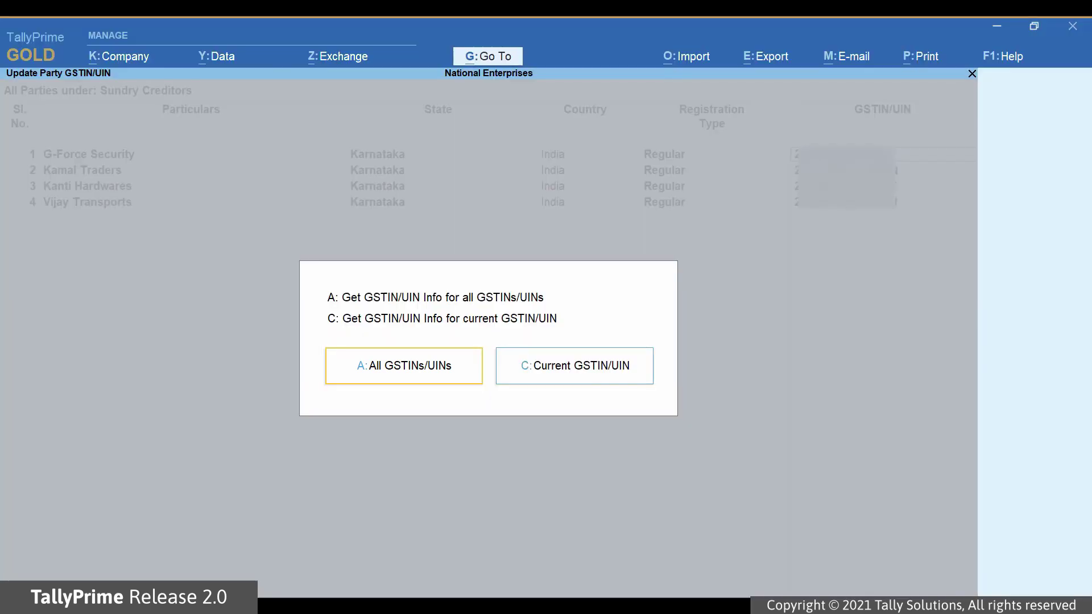
key("Return")
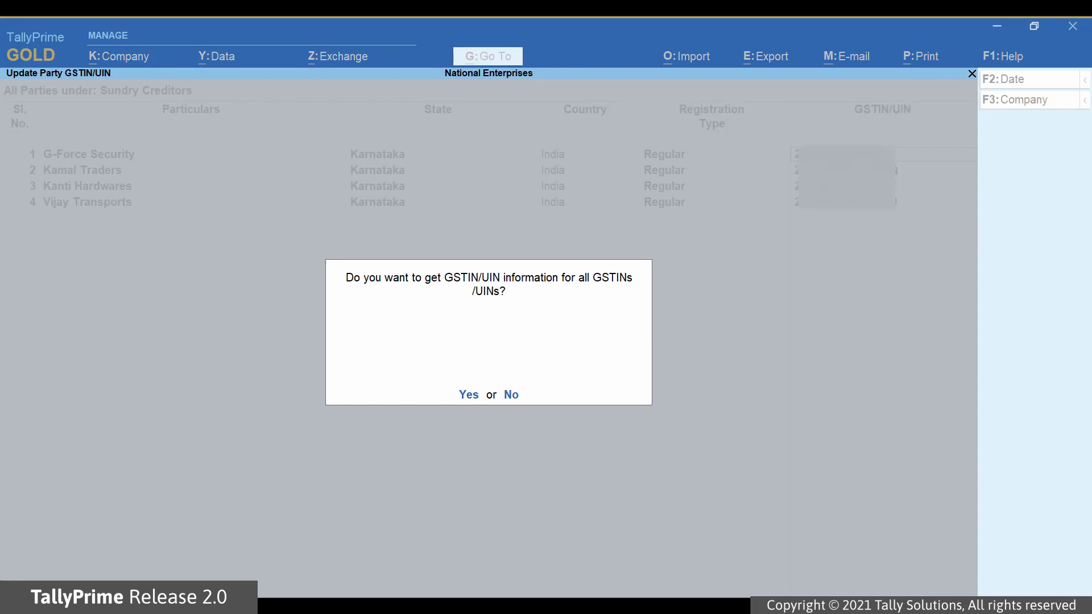
key("Return")
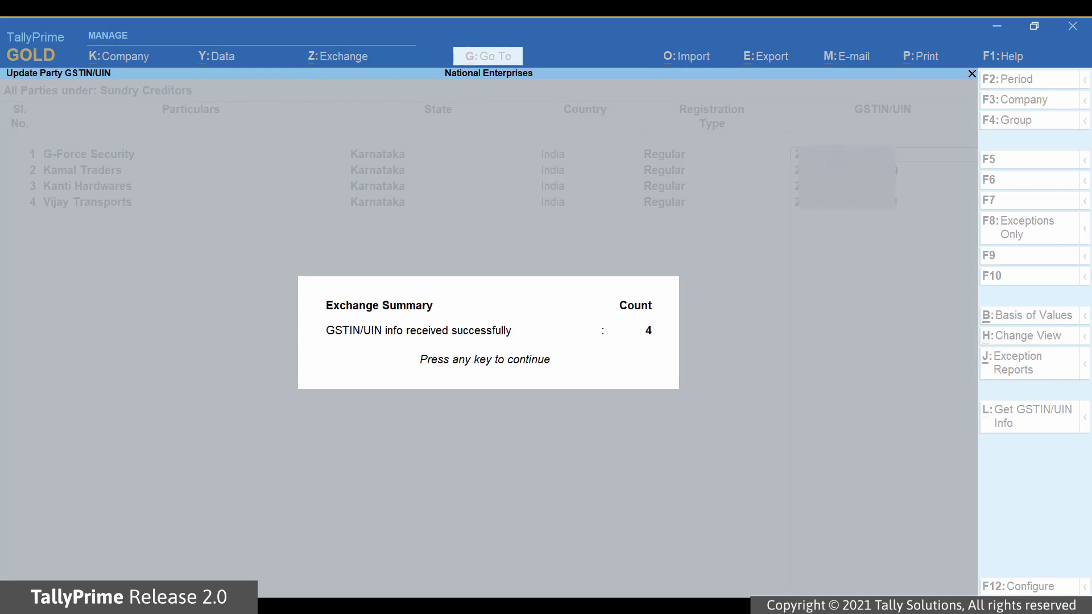
Set G-Force Security's Set GSTIN/UIN Info to Yes in the parties table.
key("Return")
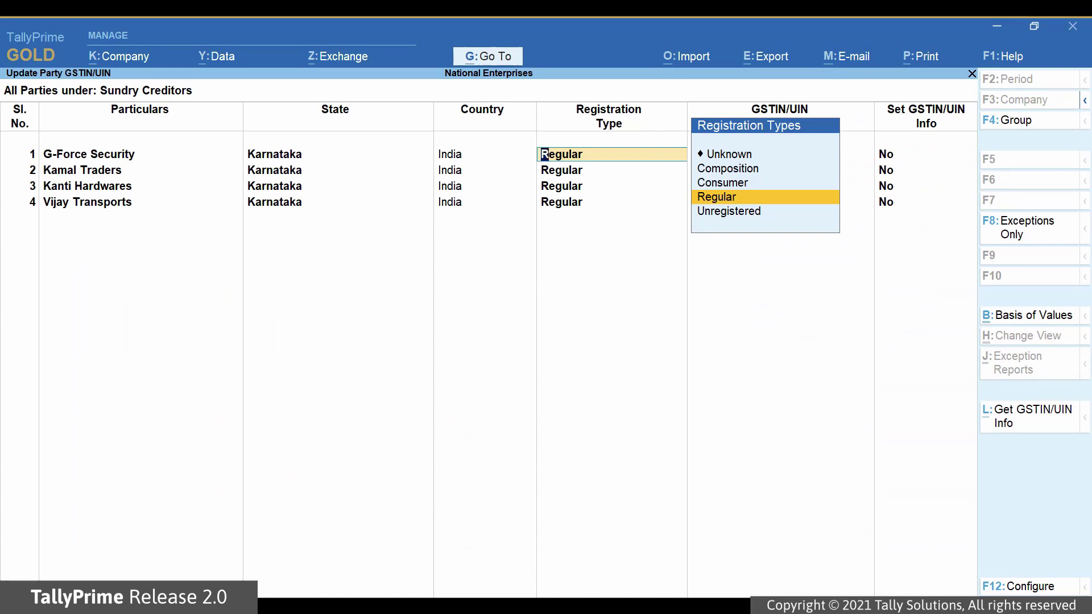
key("Return")
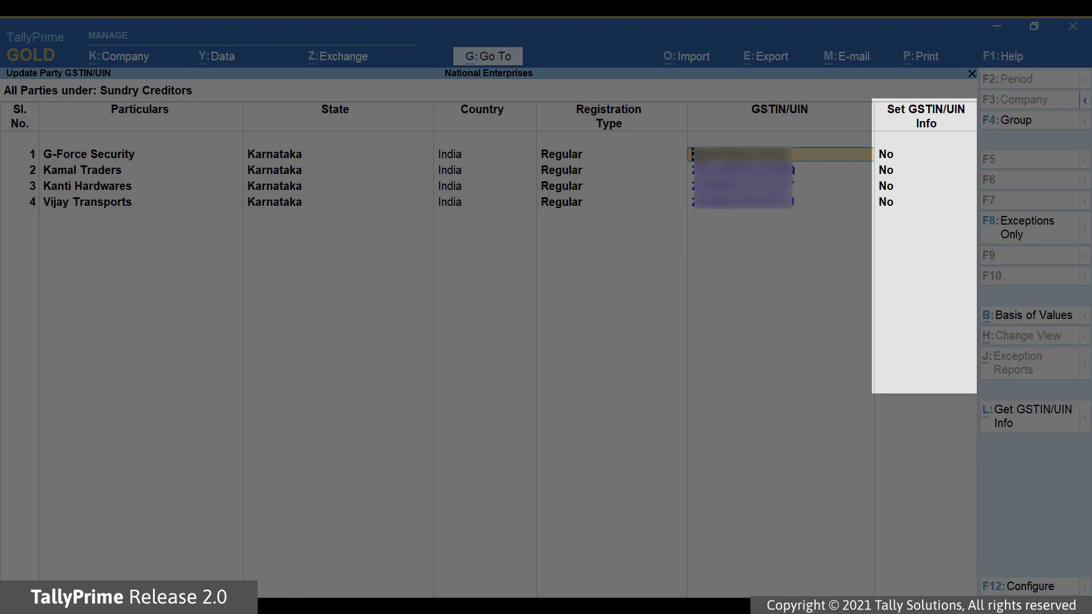
key("Return")
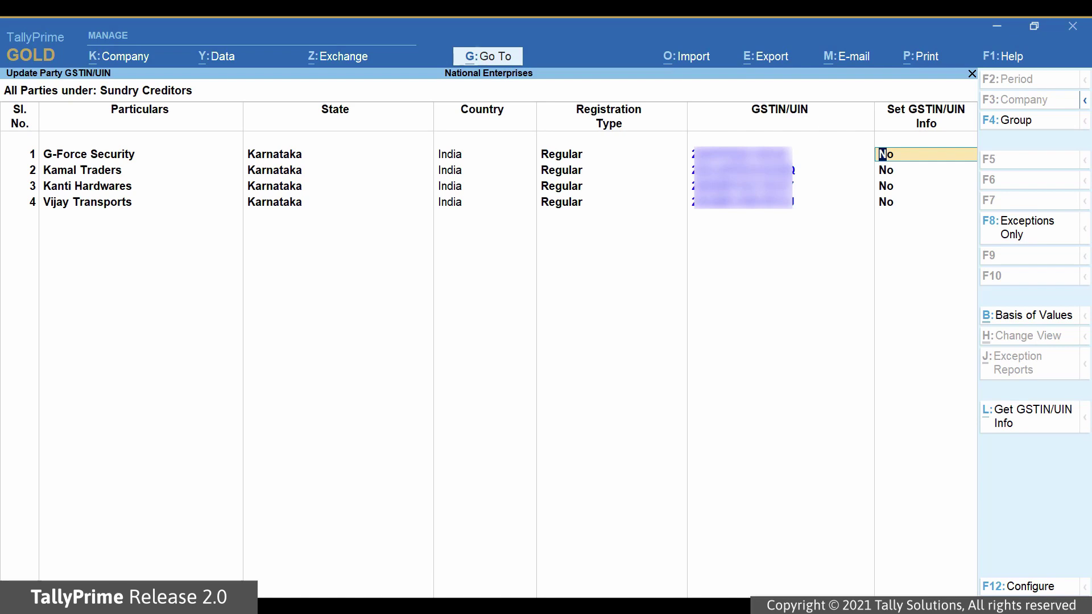
type("Y")
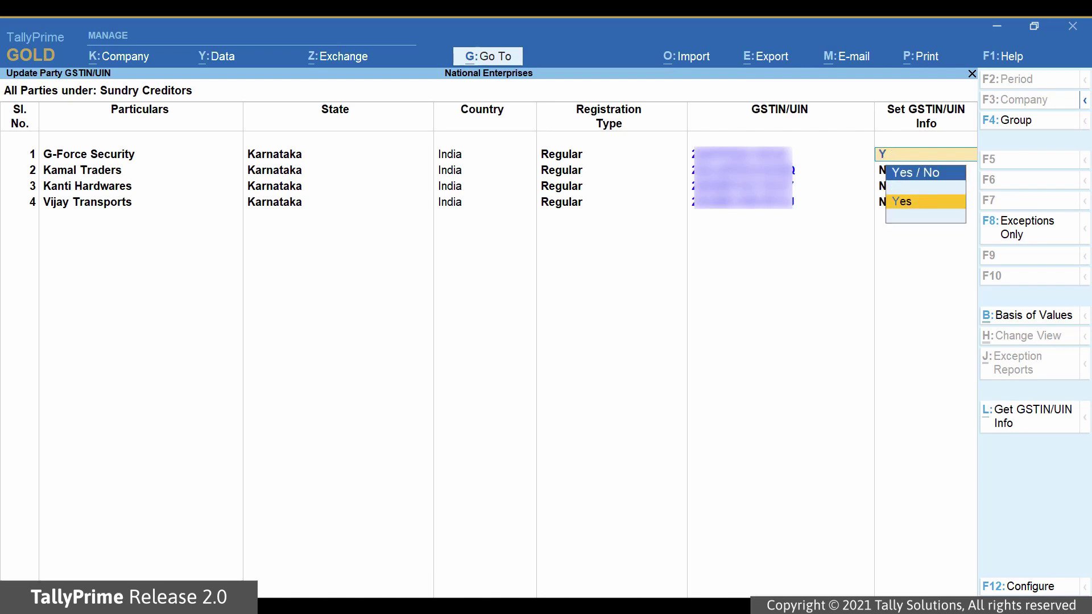
type("e")
Accept Yes for G-Force Security and Kamal Traders, saving each GSTIN details sheet.
key("Return")
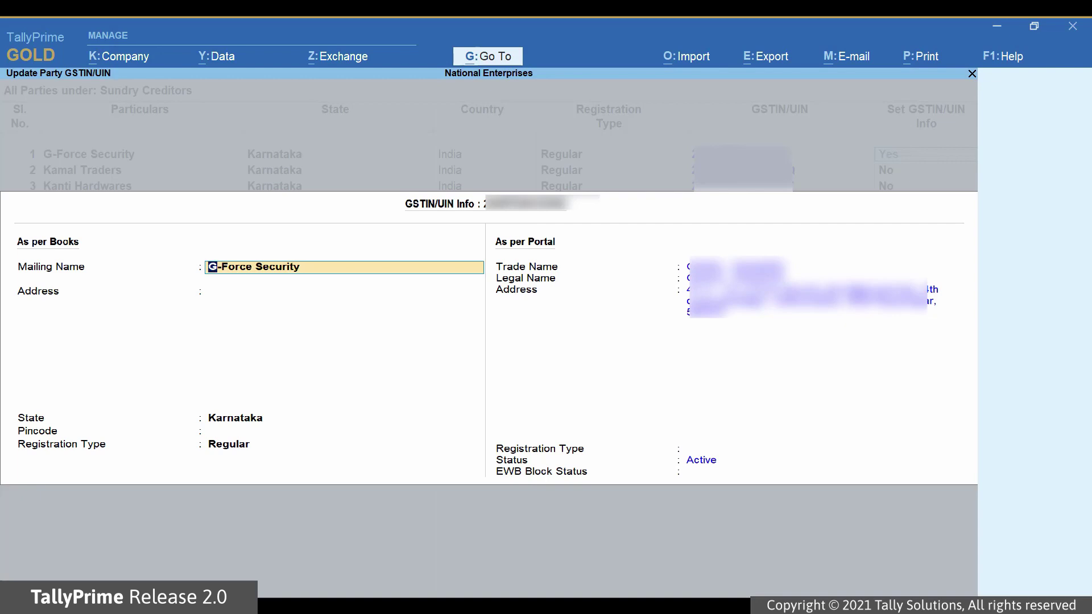
key("Escape")
key("Escape")
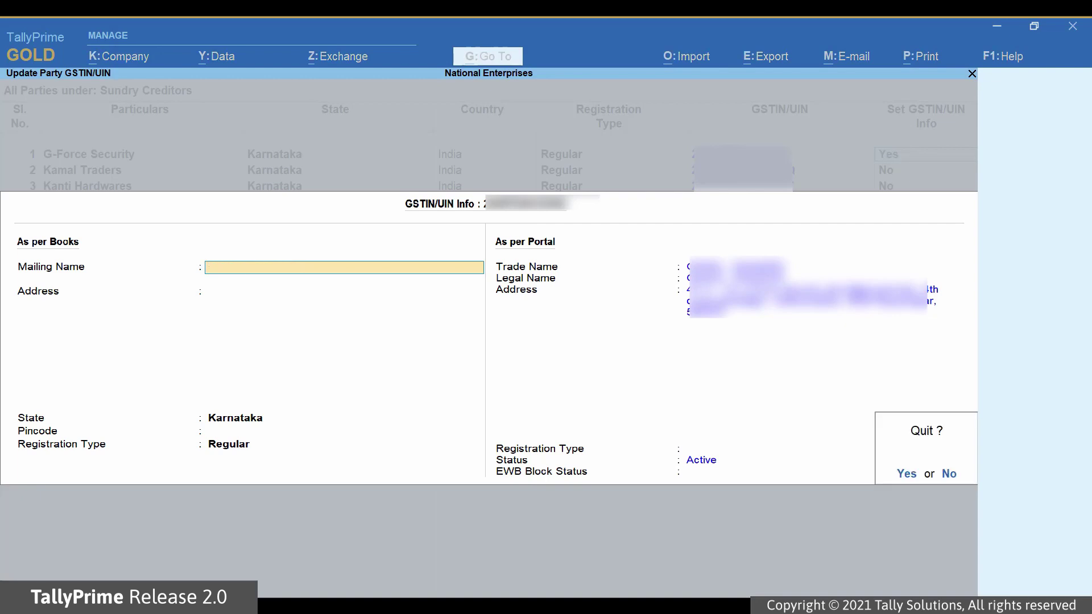
key("y")
key("Return")
key("Return")
type("Y")
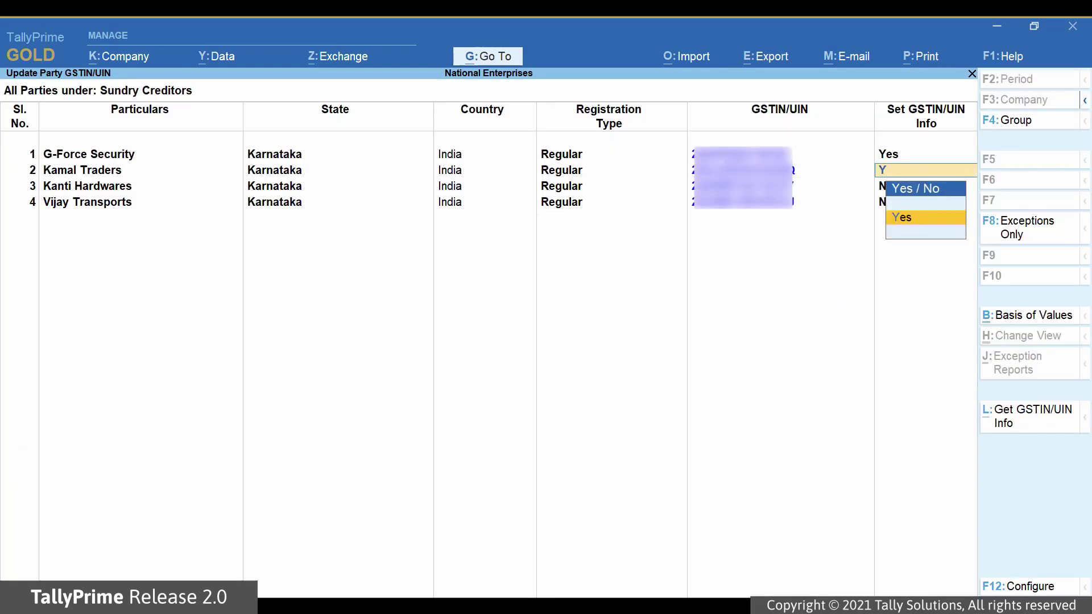
key("Return")
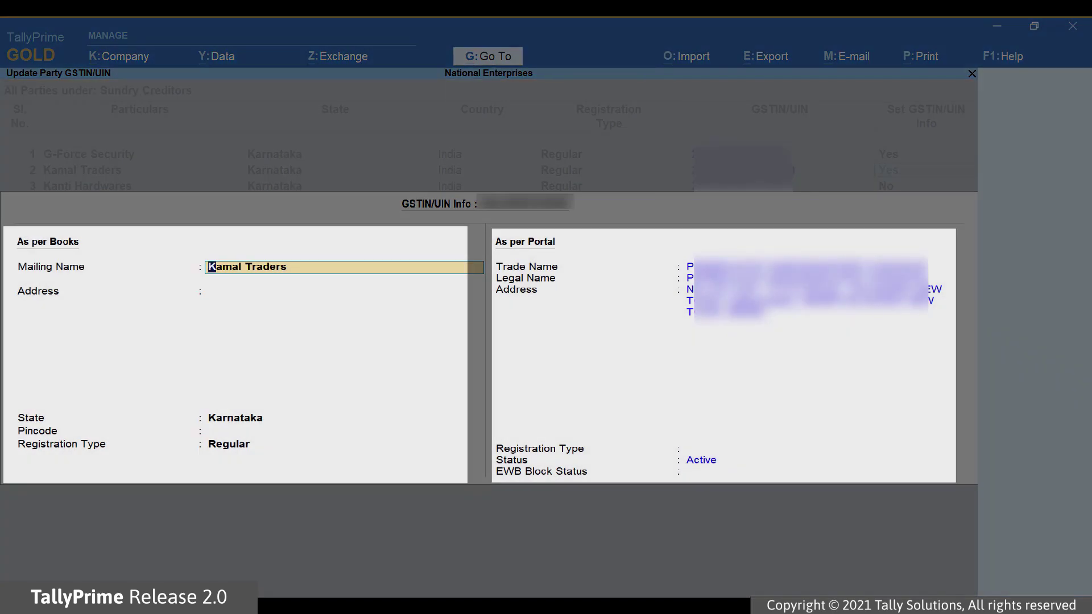
Set Kanti Hardwares' GSTIN/UIN Info to Yes with registration type Composition.
key("Return")
key("Return")
key("Return")
key("Escape")
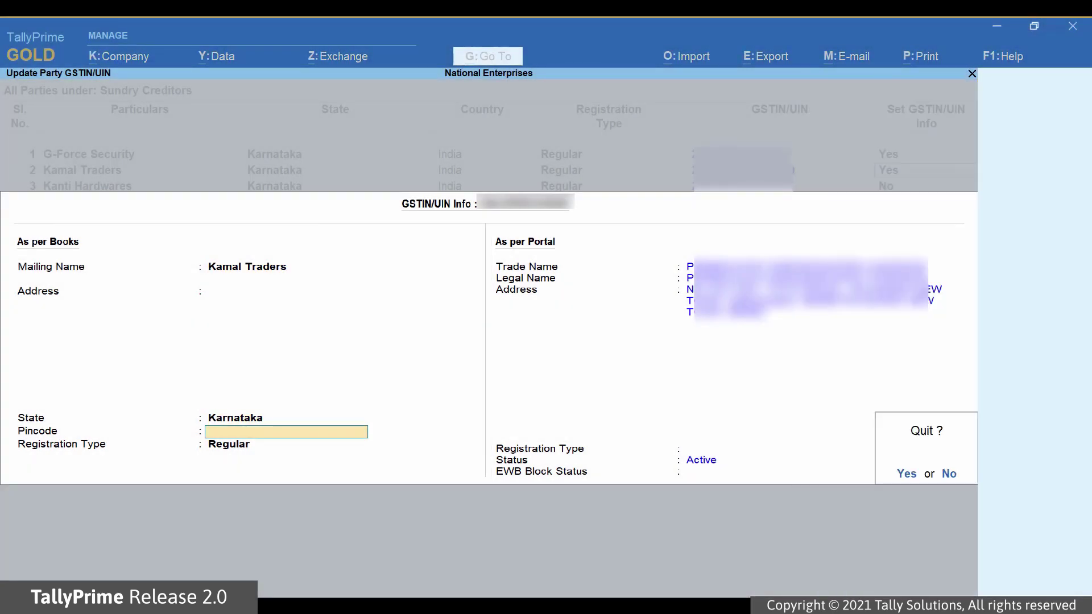
key("y")
key("Return")
type("Y")
key("Return")
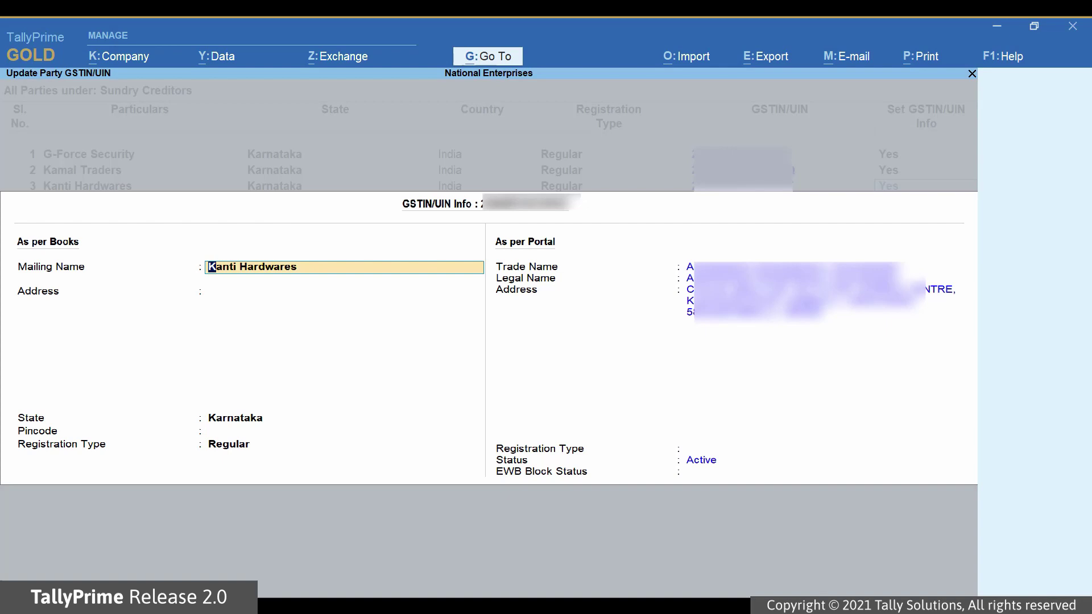
key("Return")
key("Return")
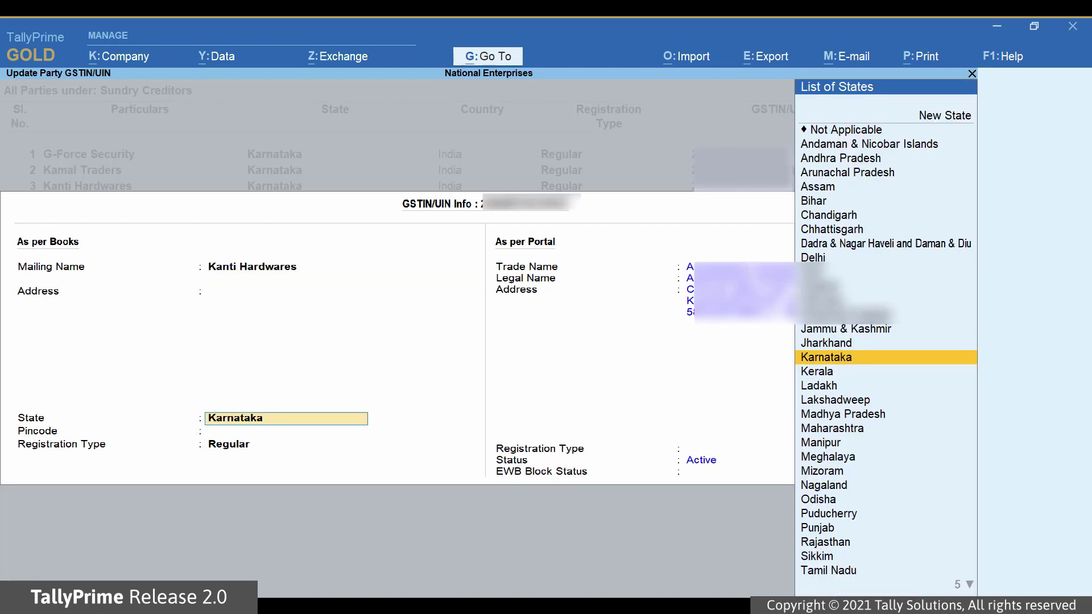
key("Return")
key("Return")
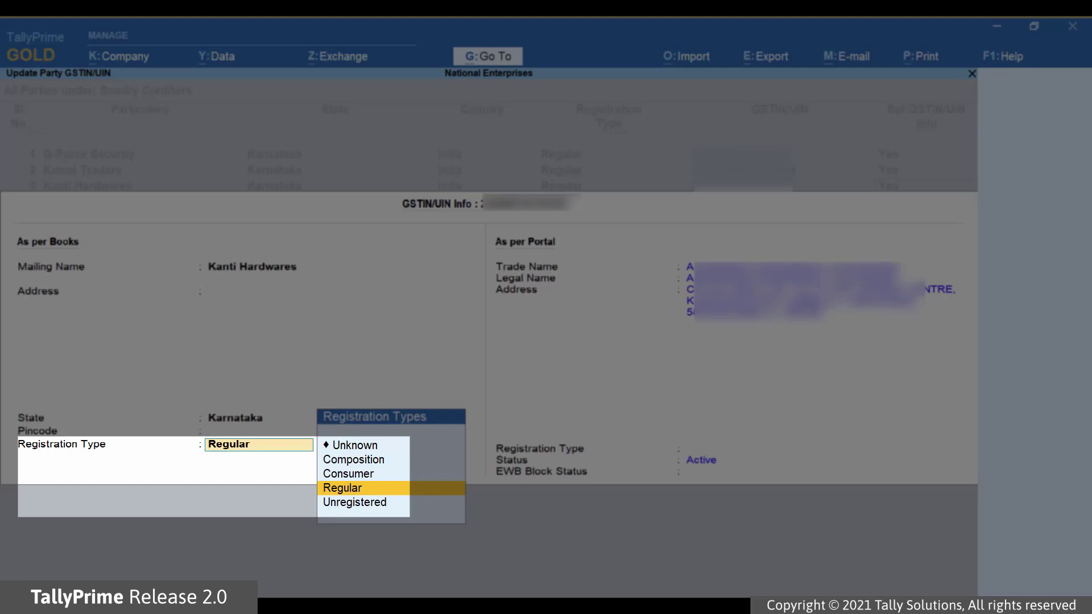
key("Up")
key("Up")
key("Return")
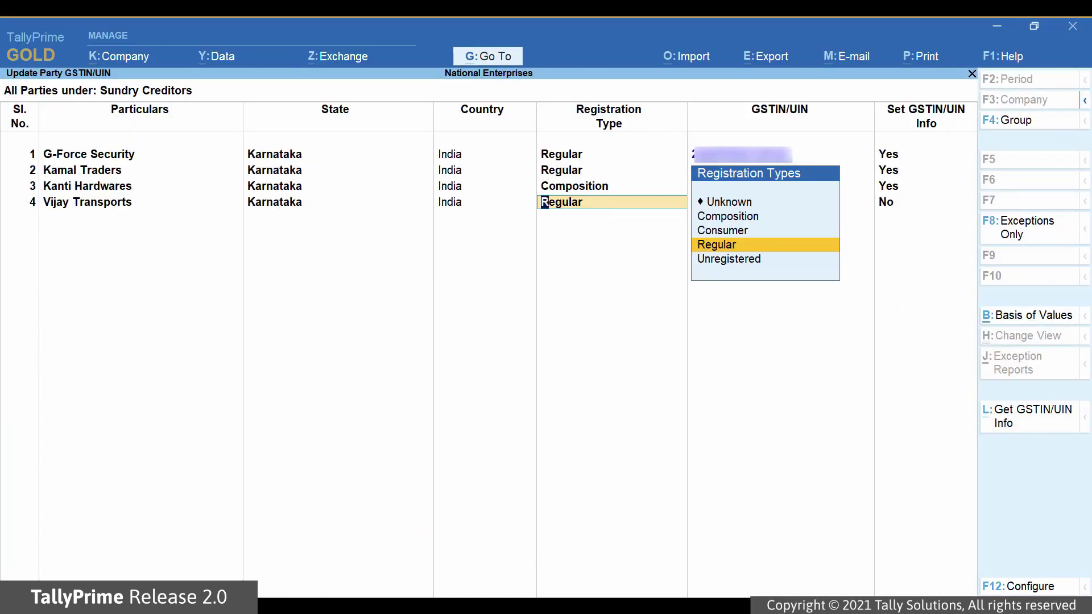